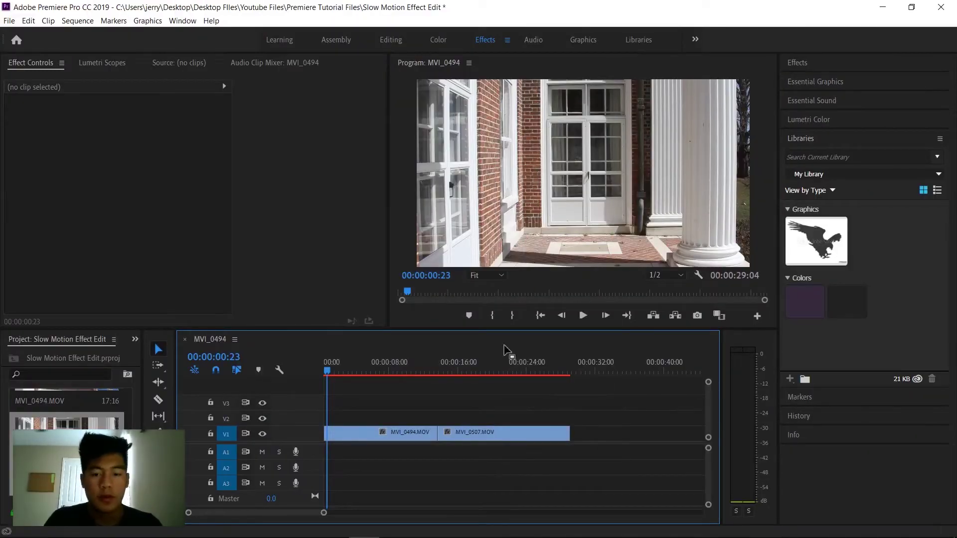
Step: Scrub and play the sequence across the cut between the two clips
{"action": "left_click", "coordinate": [451, 363]}
{"action": "left_click_drag", "start_coordinate": [451, 363], "coordinate": [397, 390]}
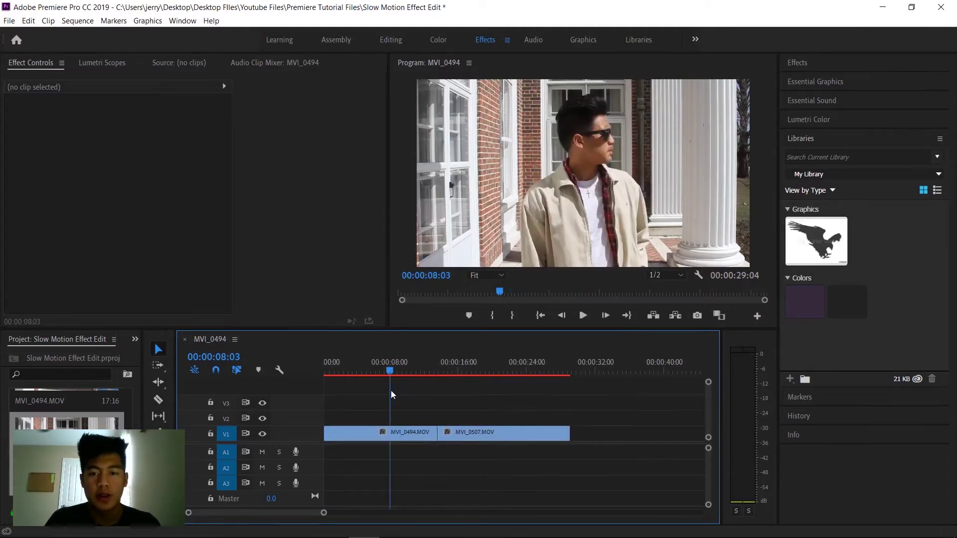
{"action": "left_click_drag", "start_coordinate": [397, 391], "coordinate": [396, 398]}
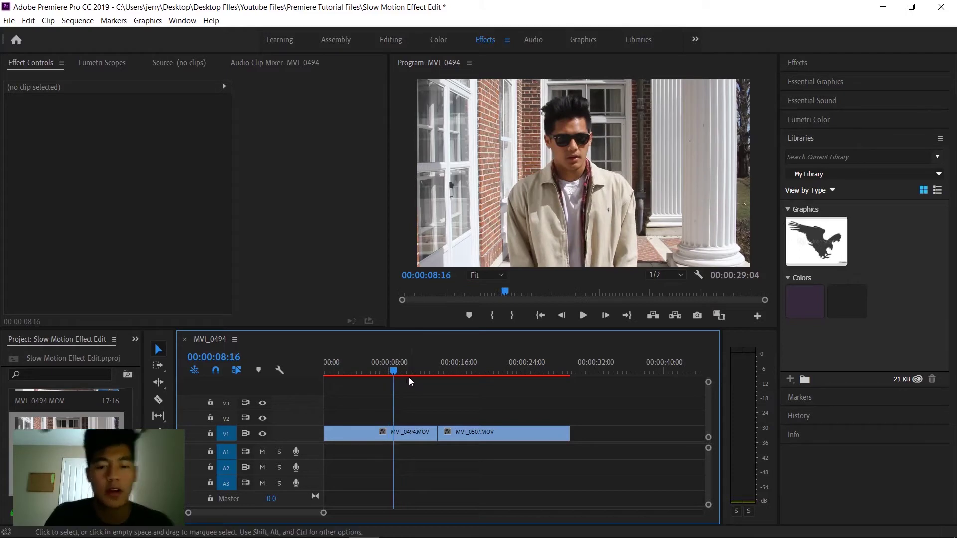
{"action": "left_click_drag", "start_coordinate": [409, 375], "coordinate": [451, 377]}
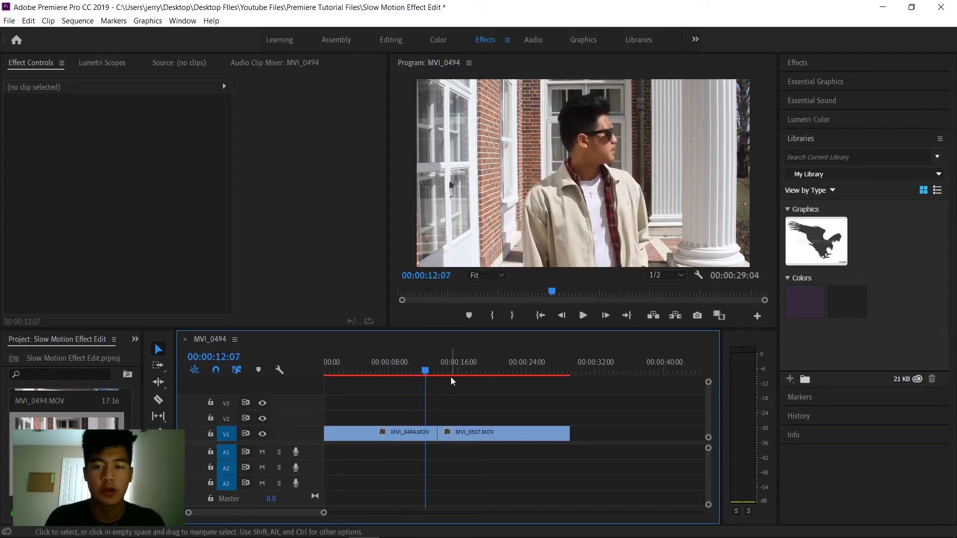
{"action": "key", "text": "space"}
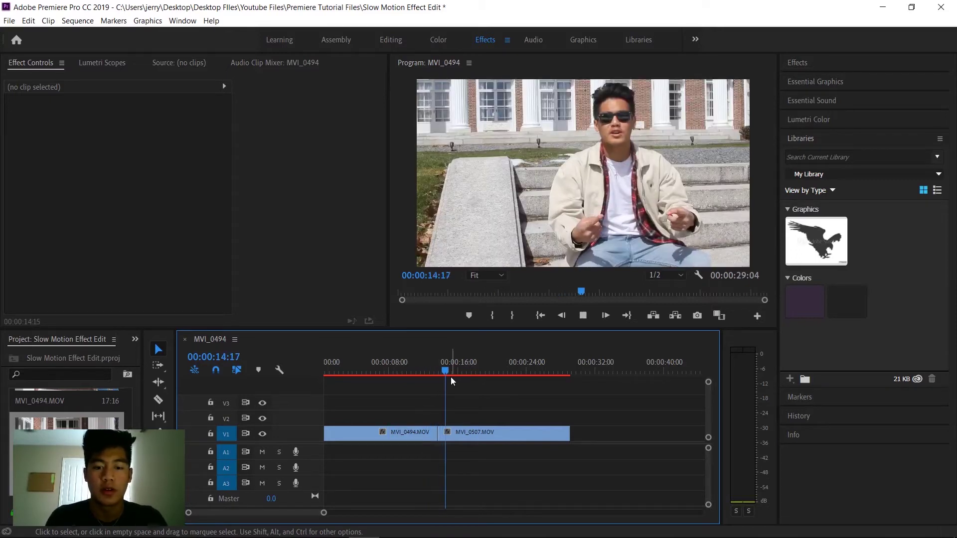
{"action": "key", "text": "space"}
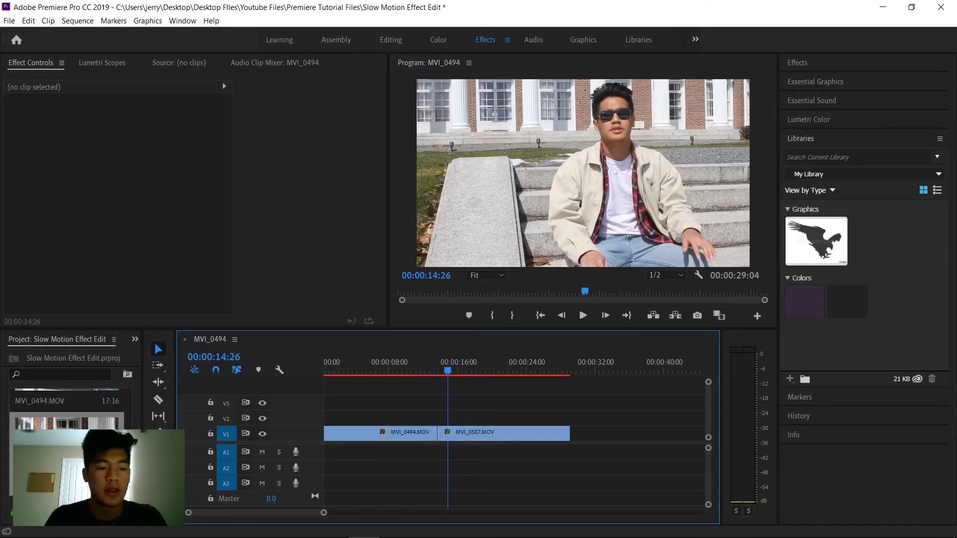
Step: Create a new adjustment layer and place it on V2 above the cut
{"action": "left_click", "coordinate": [74, 417]}
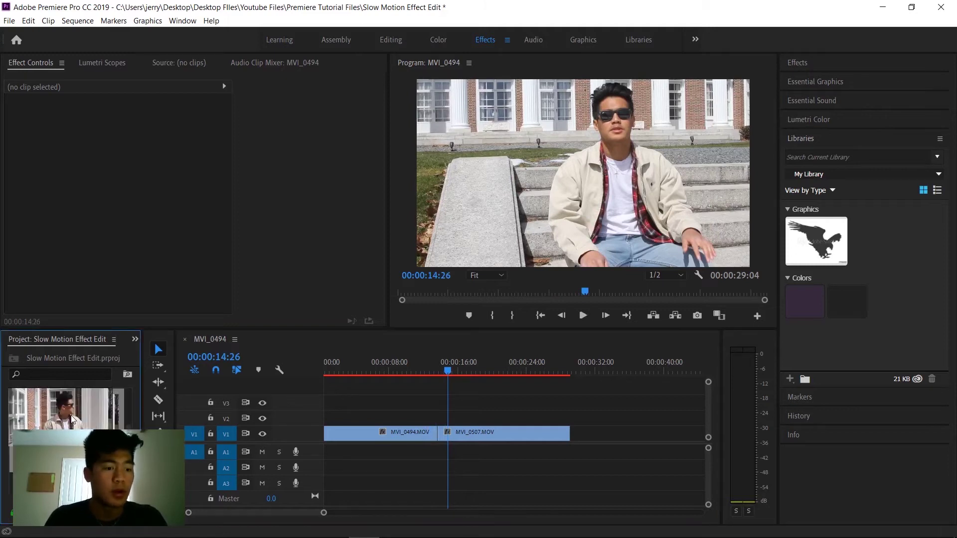
{"action": "left_click", "coordinate": [10, 21]}
{"action": "mouse_move", "coordinate": [46, 33]}
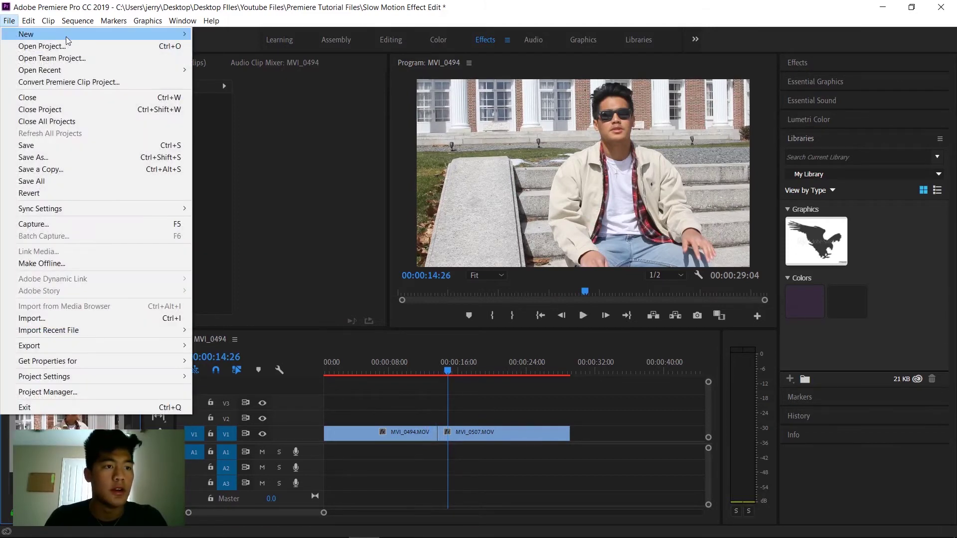
{"action": "left_click", "coordinate": [239, 141]}
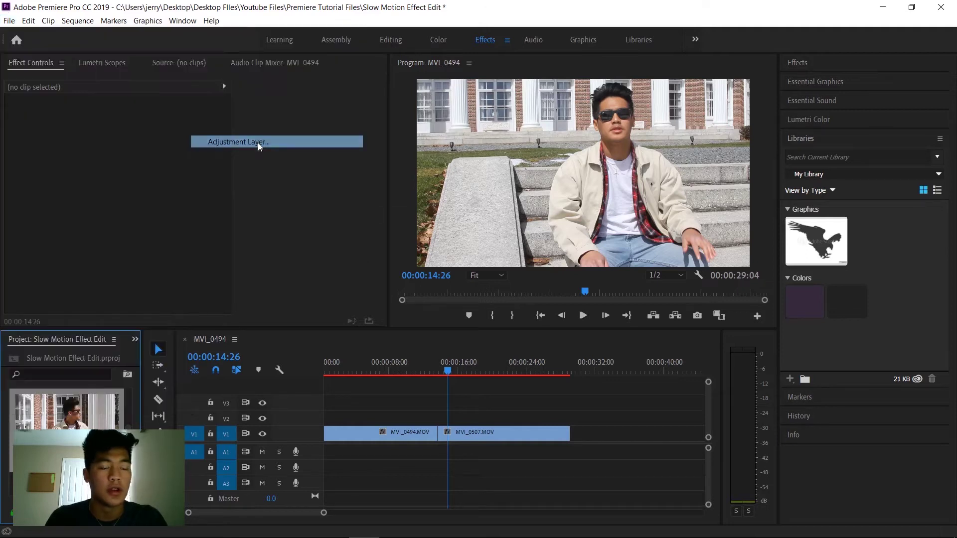
{"action": "left_click", "coordinate": [499, 319]}
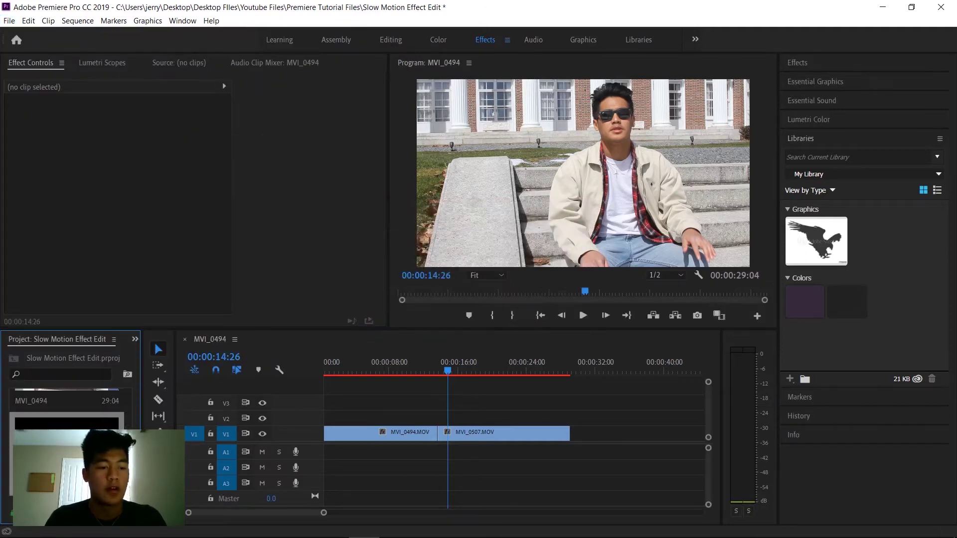
{"action": "left_click_drag", "start_coordinate": [197, 445], "coordinate": [424, 425]}
Step: Trim both adjustment layer edges to a brief sliver around the 13:16 cut
{"action": "left_click_drag", "start_coordinate": [323, 512], "coordinate": [266, 514]}
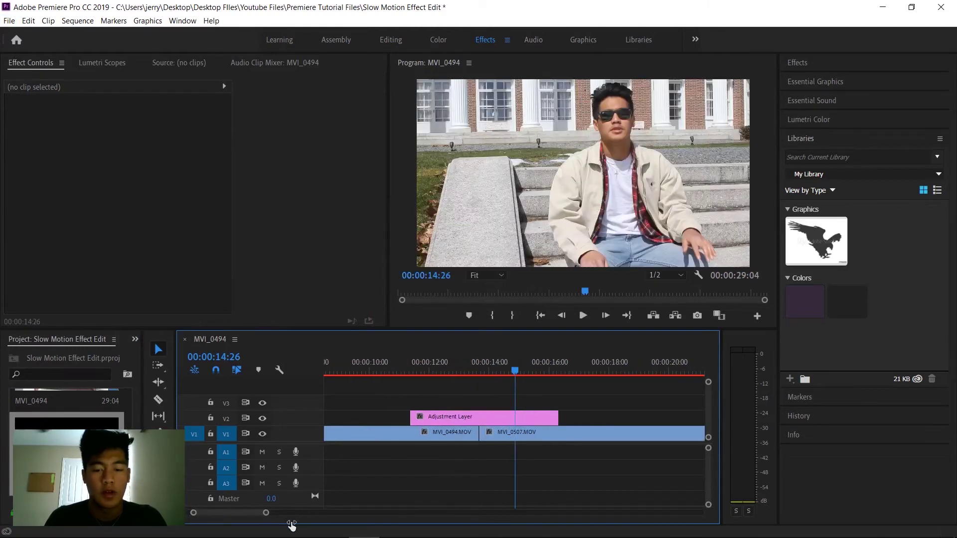
{"action": "left_click_drag", "start_coordinate": [509, 374], "coordinate": [479, 378]}
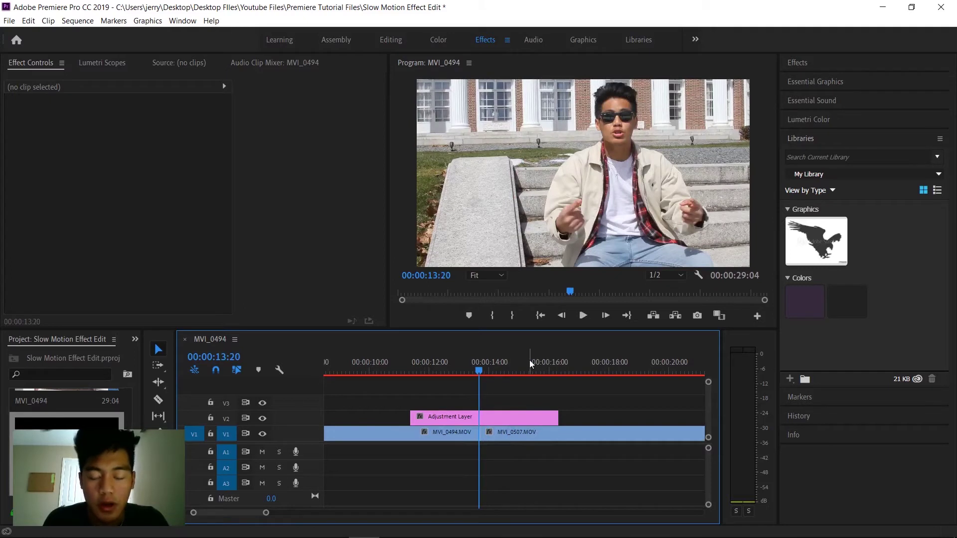
{"action": "key", "text": "Right"}
{"action": "key", "text": "Right"}
{"action": "key", "text": "Right"}
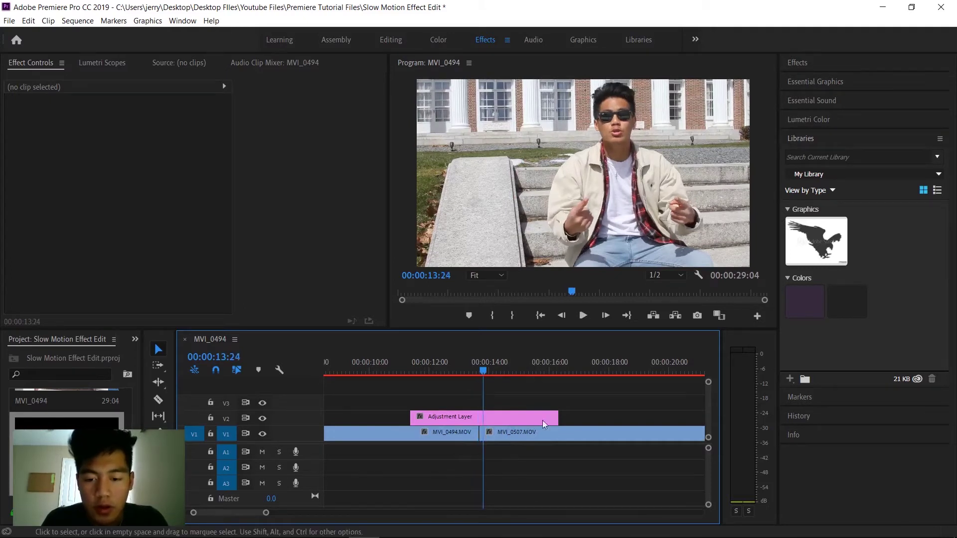
{"action": "left_click_drag", "start_coordinate": [558, 416], "coordinate": [495, 418]}
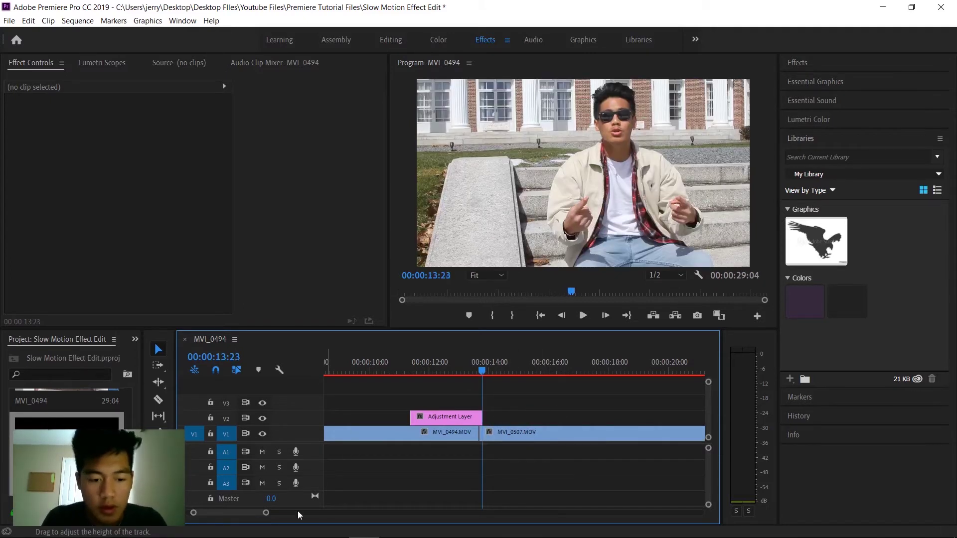
{"action": "left_click_drag", "start_coordinate": [266, 513], "coordinate": [252, 516]}
{"action": "key", "text": "Left"}
{"action": "key", "text": "Left"}
{"action": "key", "text": "Left"}
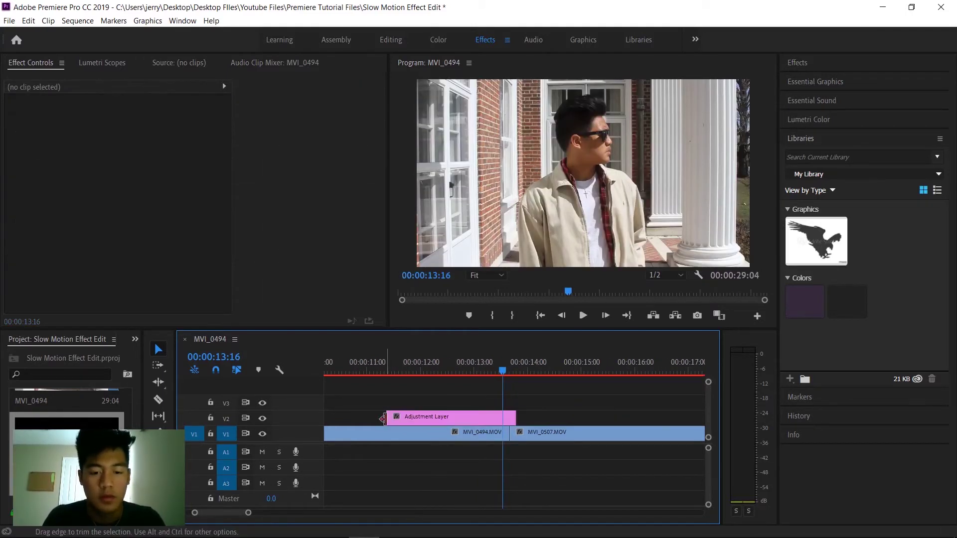
{"action": "left_click_drag", "start_coordinate": [388, 415], "coordinate": [505, 418]}
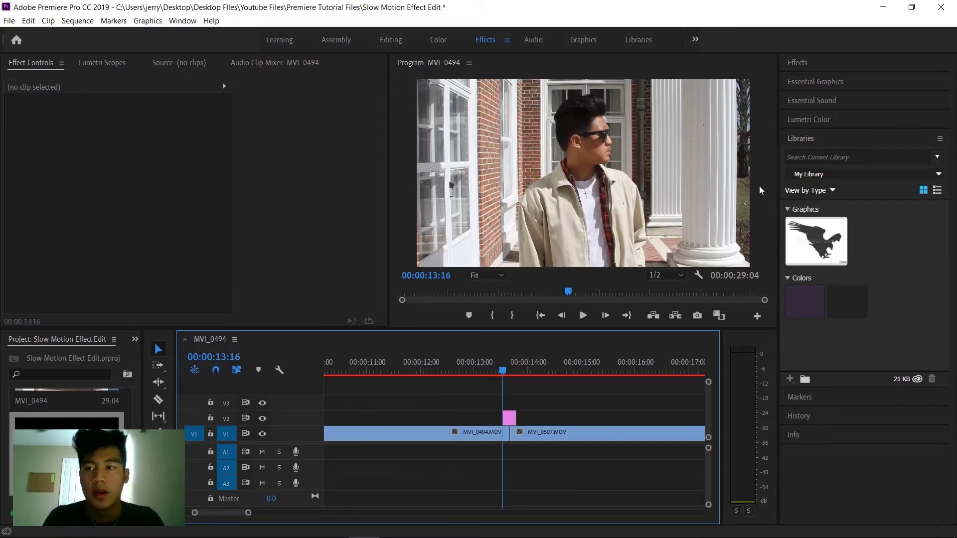
Step: Apply Directional Blur to the adjustment layer with Direction 90° and Blur Length 40
{"action": "left_click", "coordinate": [798, 63]}
{"action": "left_click", "coordinate": [833, 77]}
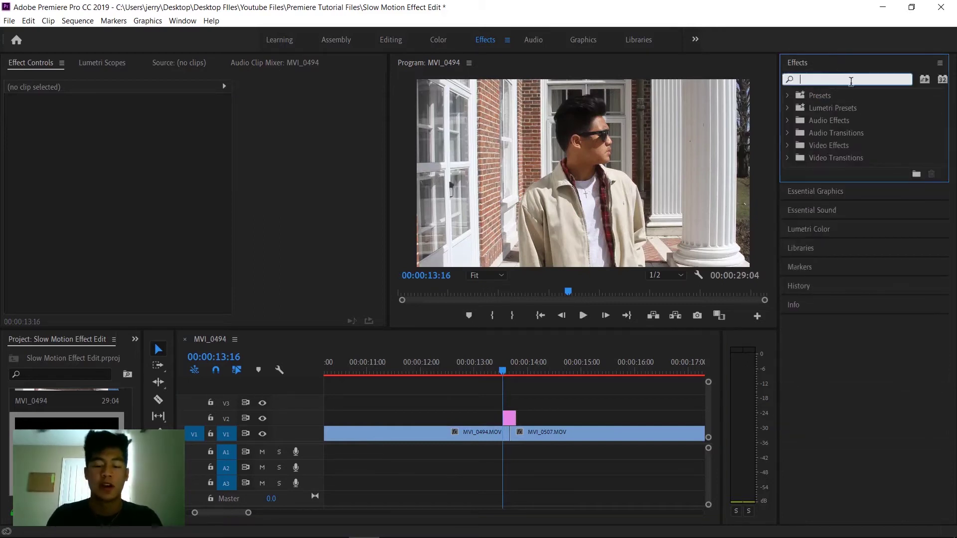
{"action": "type", "text": "blur"}
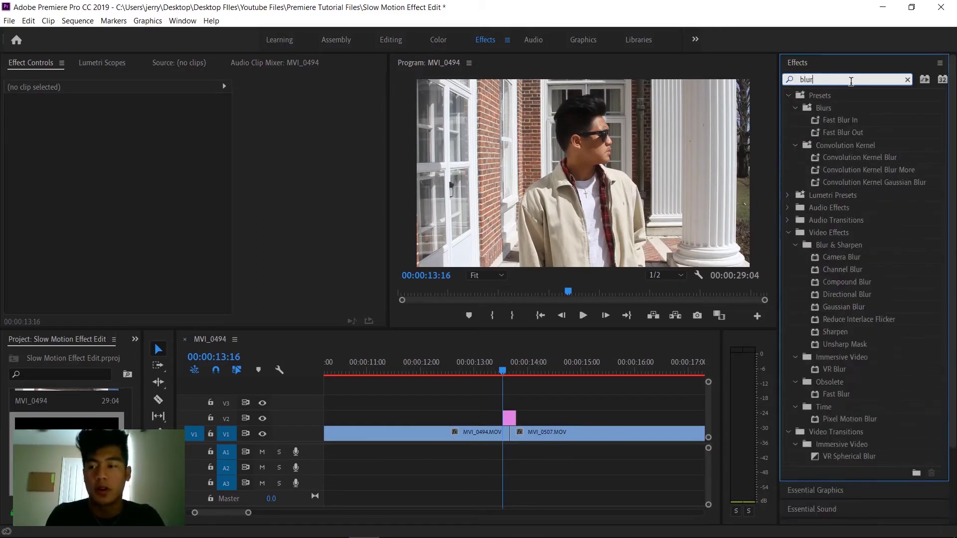
{"action": "left_click", "coordinate": [836, 295]}
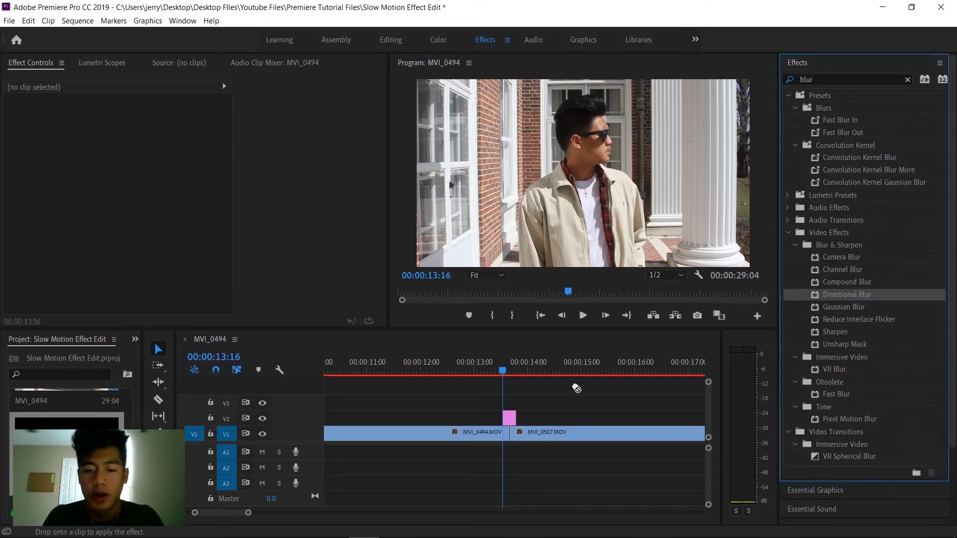
{"action": "left_click_drag", "start_coordinate": [512, 416], "coordinate": [513, 417]}
{"action": "scroll", "coordinate": [151, 252], "scroll_direction": "down", "scroll_amount": 3}
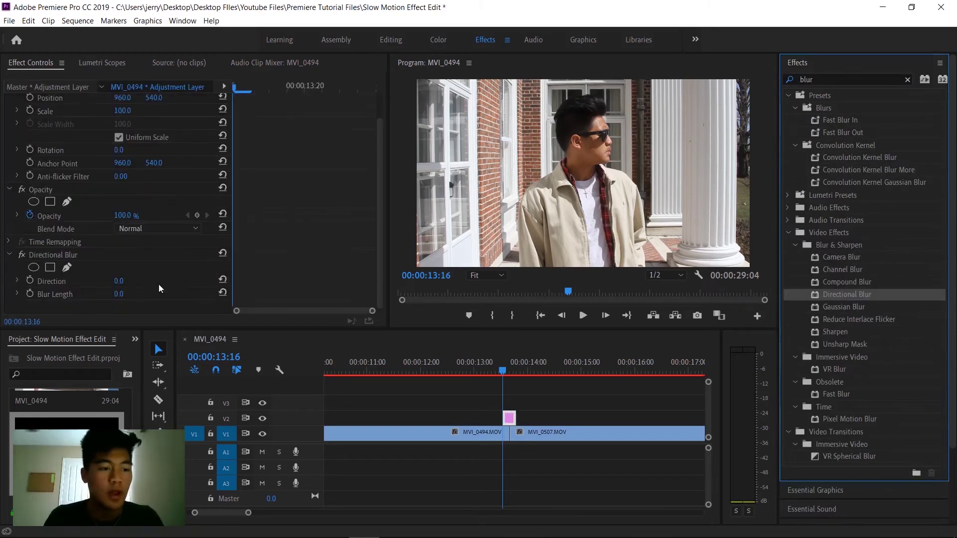
{"action": "left_click", "coordinate": [119, 281]}
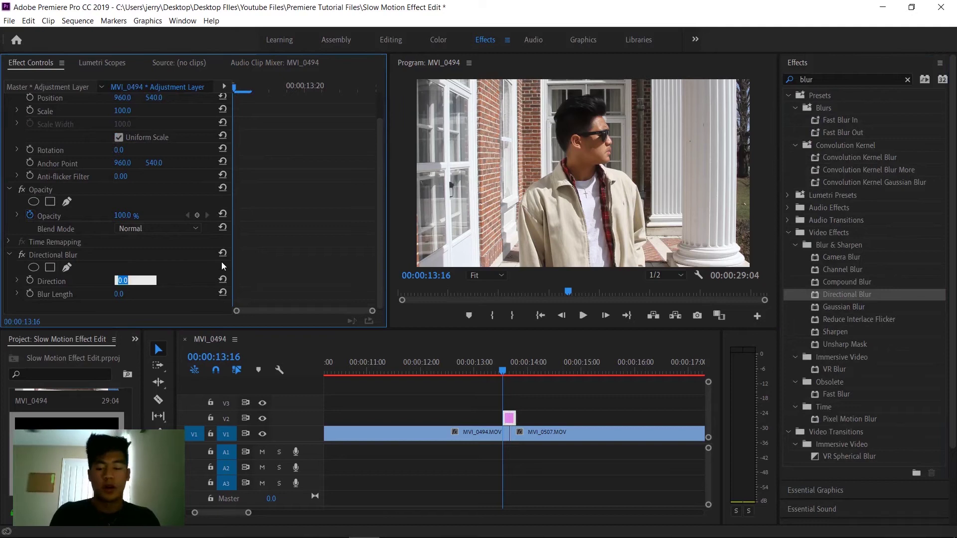
{"action": "type", "text": "90"}
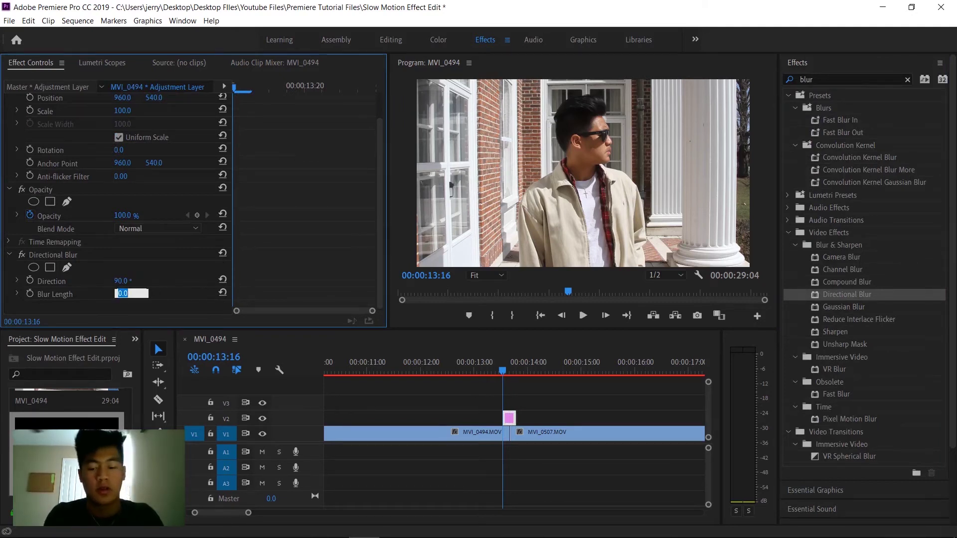
{"action": "left_click", "coordinate": [119, 297]}
{"action": "type", "text": "40"}
{"action": "key", "text": "Return"}
Step: Replay and scrub the blurred cut, then clear the 'blur' search in Effects
{"action": "left_click", "coordinate": [454, 372]}
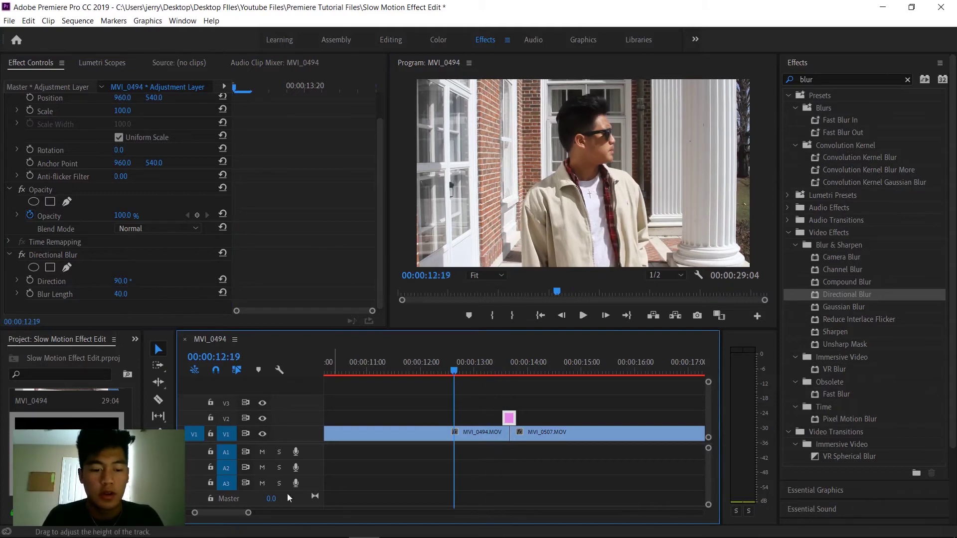
{"action": "key", "text": "space"}
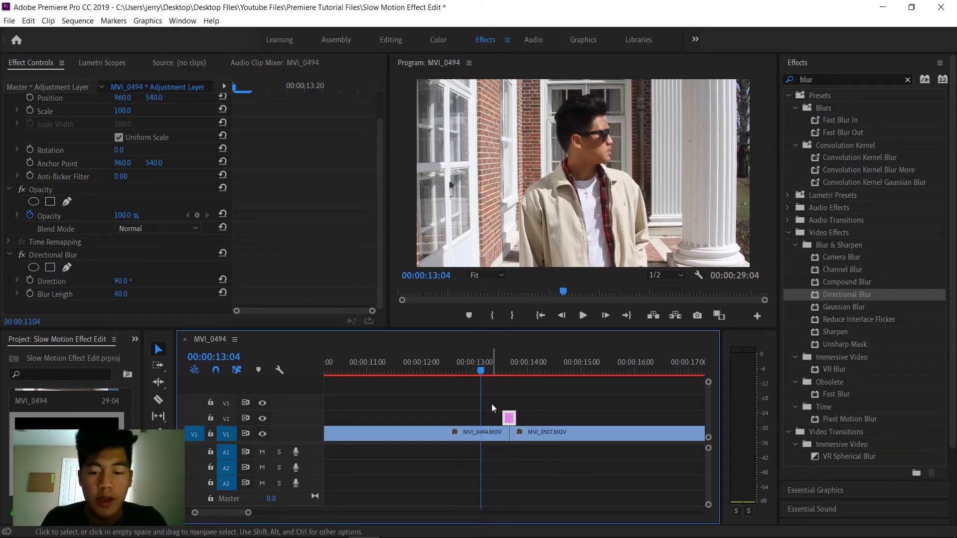
{"action": "left_click_drag", "start_coordinate": [481, 373], "coordinate": [508, 374]}
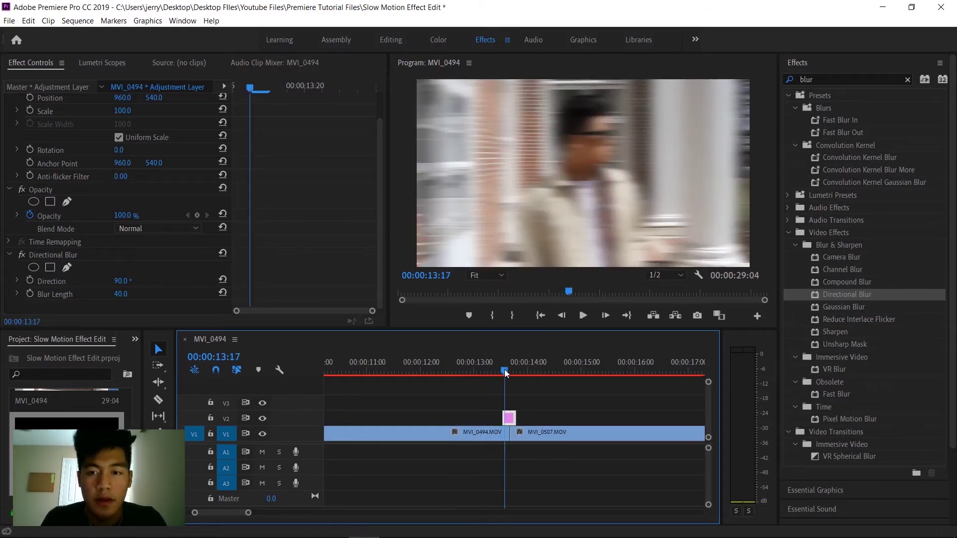
{"action": "left_click", "coordinate": [460, 366]}
{"action": "key", "text": "space"}
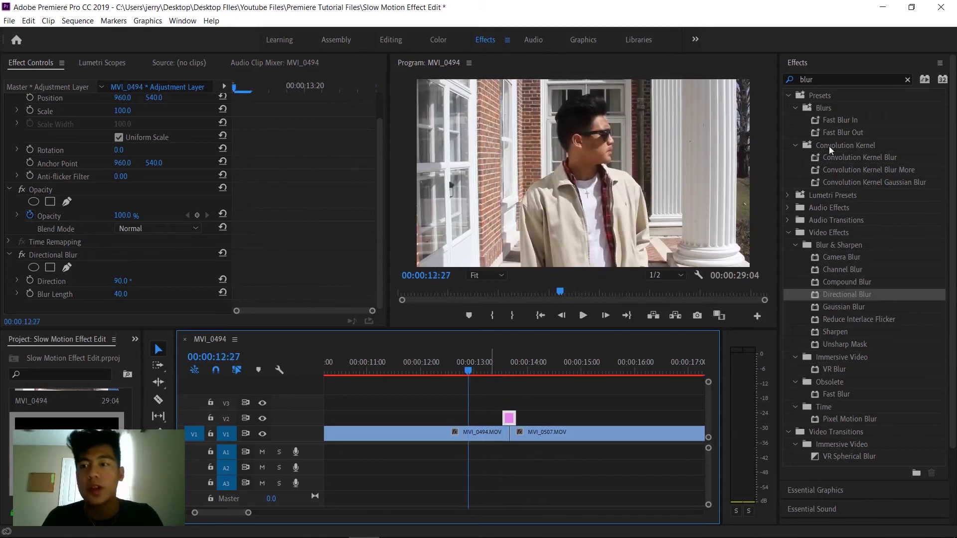
{"action": "left_click", "coordinate": [908, 79]}
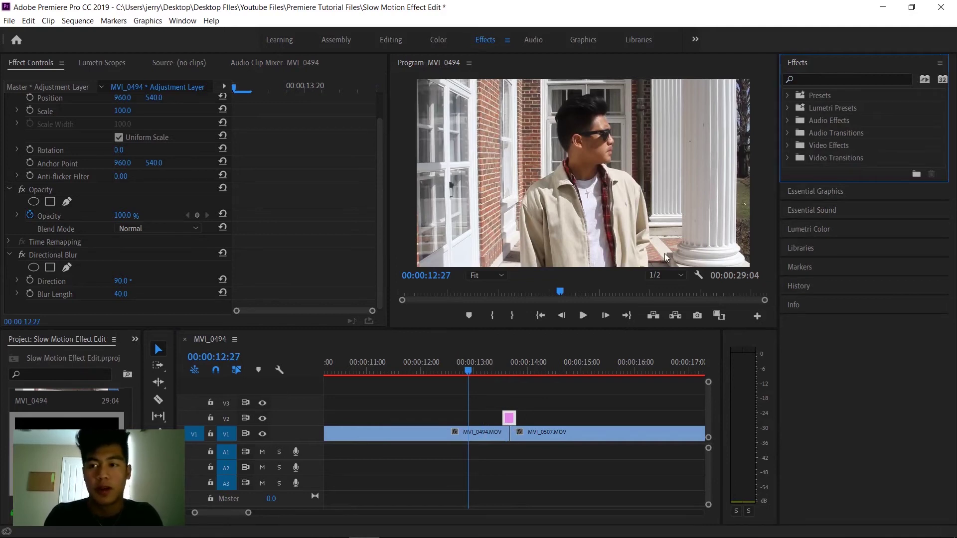
Step: Drop the Slide > Push transition onto the cut and trim it to eight frames
{"action": "left_click", "coordinate": [820, 81]}
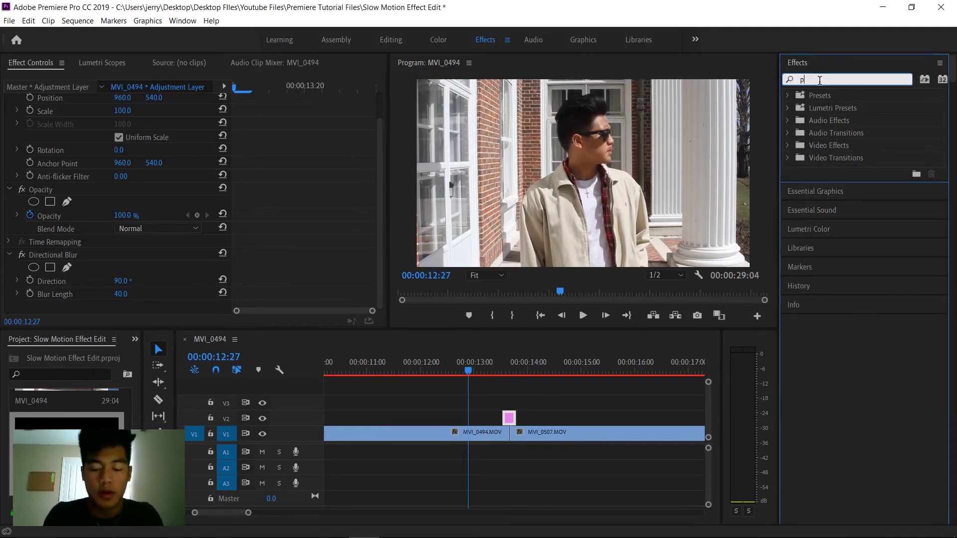
{"action": "type", "text": "push"}
{"action": "left_click_drag", "start_coordinate": [828, 183], "coordinate": [513, 440]}
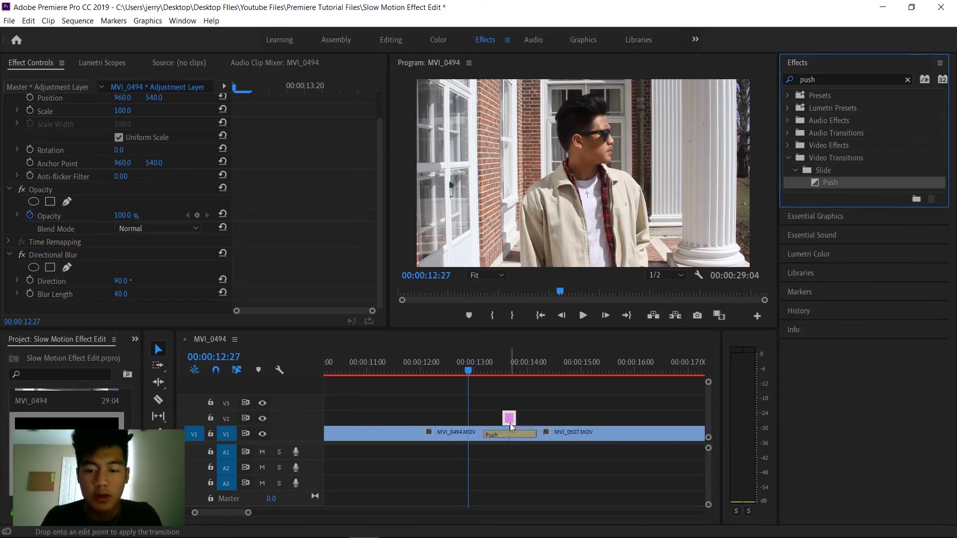
{"action": "left_click_drag", "start_coordinate": [249, 513], "coordinate": [236, 514]}
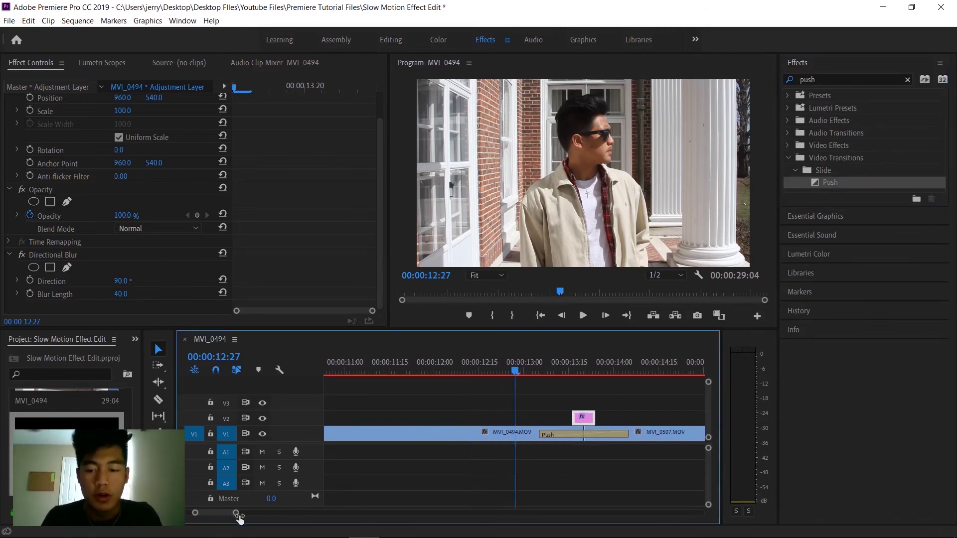
{"action": "left_click_drag", "start_coordinate": [626, 436], "coordinate": [593, 439]}
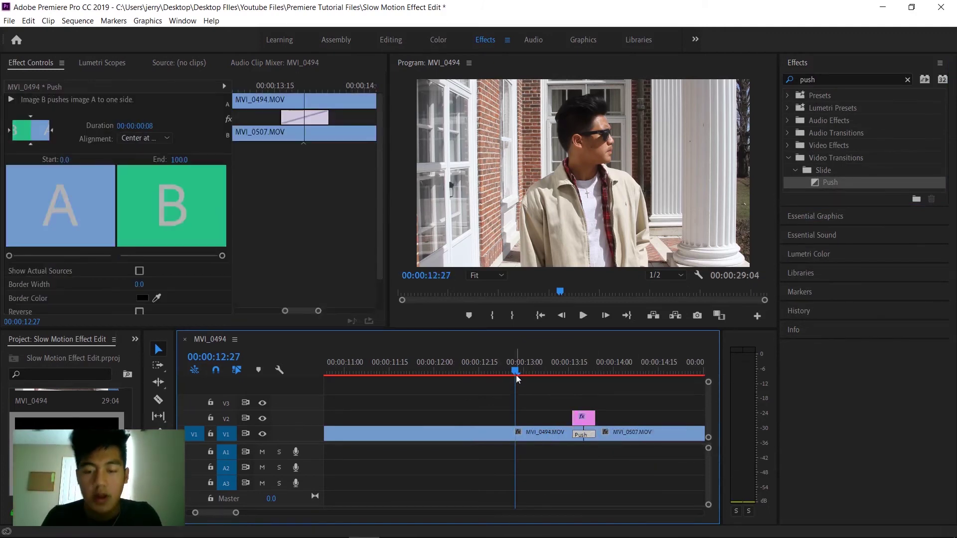
{"action": "left_click_drag", "start_coordinate": [516, 374], "coordinate": [402, 375]}
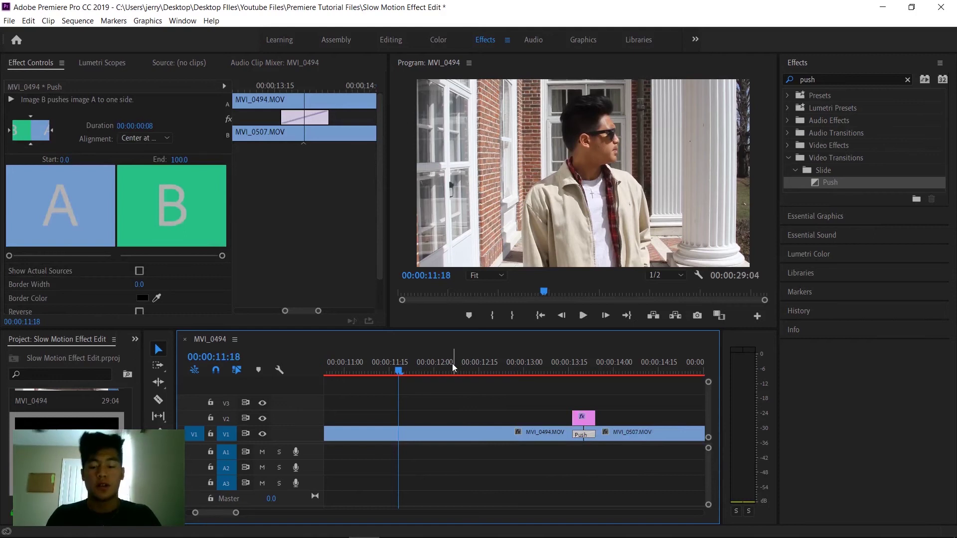